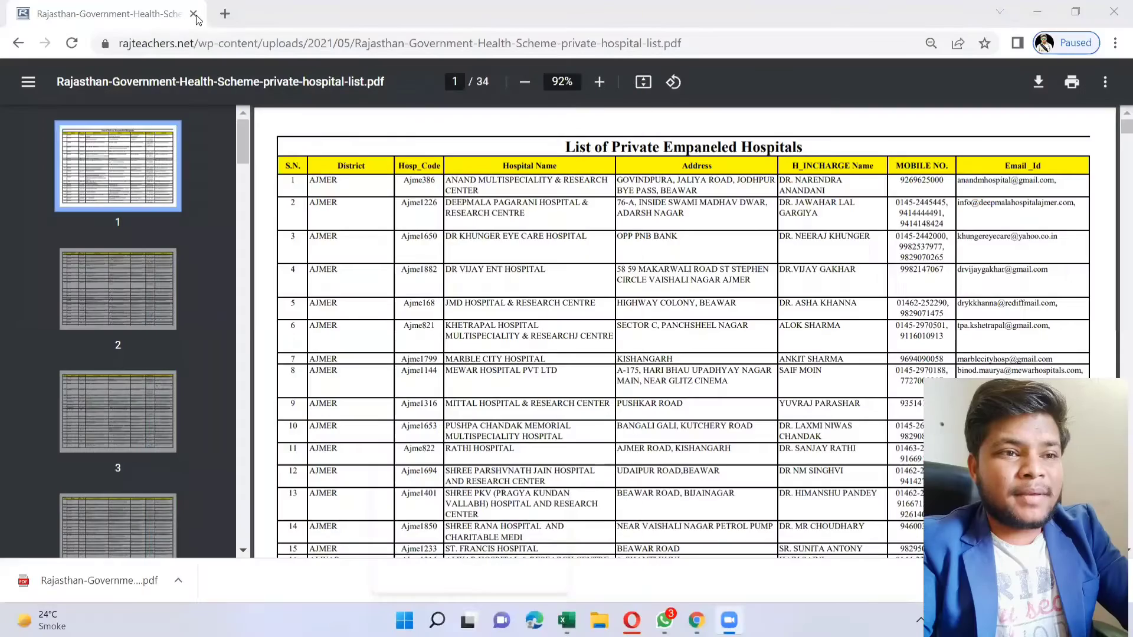
Open a new Chrome tab and search Google for 'i love pdf'.
left_click(225, 15)
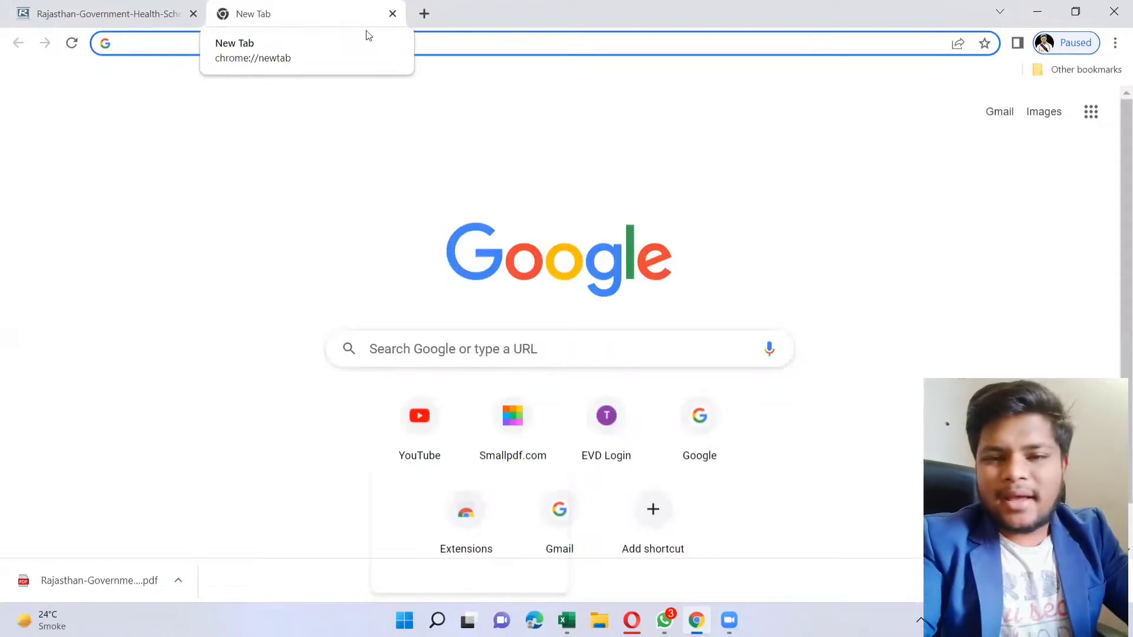
left_click(479, 340)
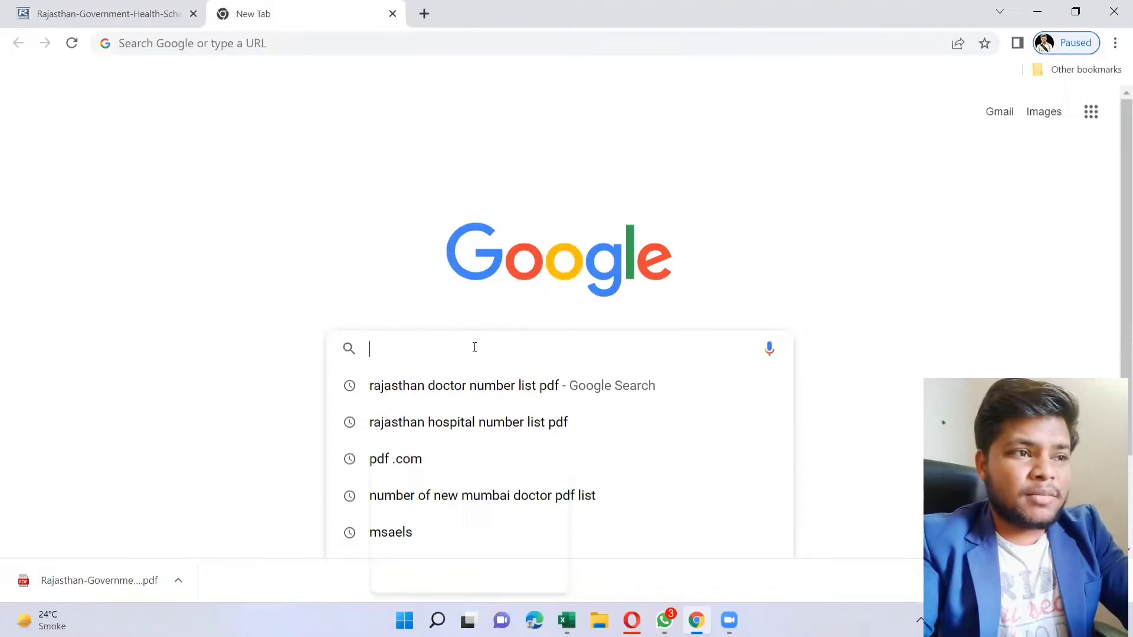
type("i ")
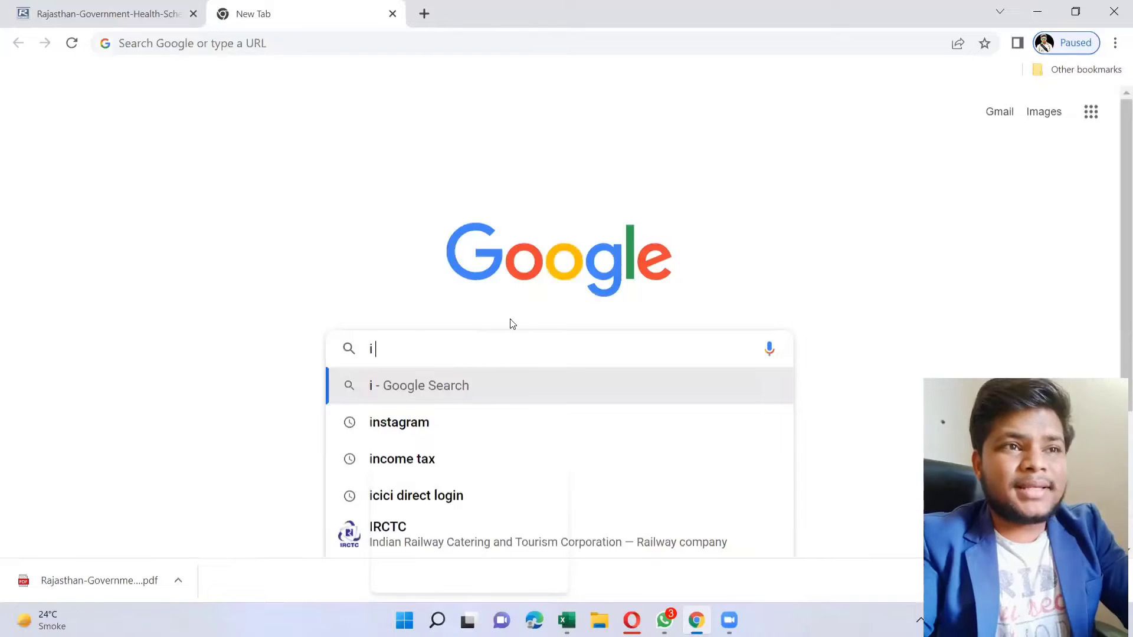
type("love")
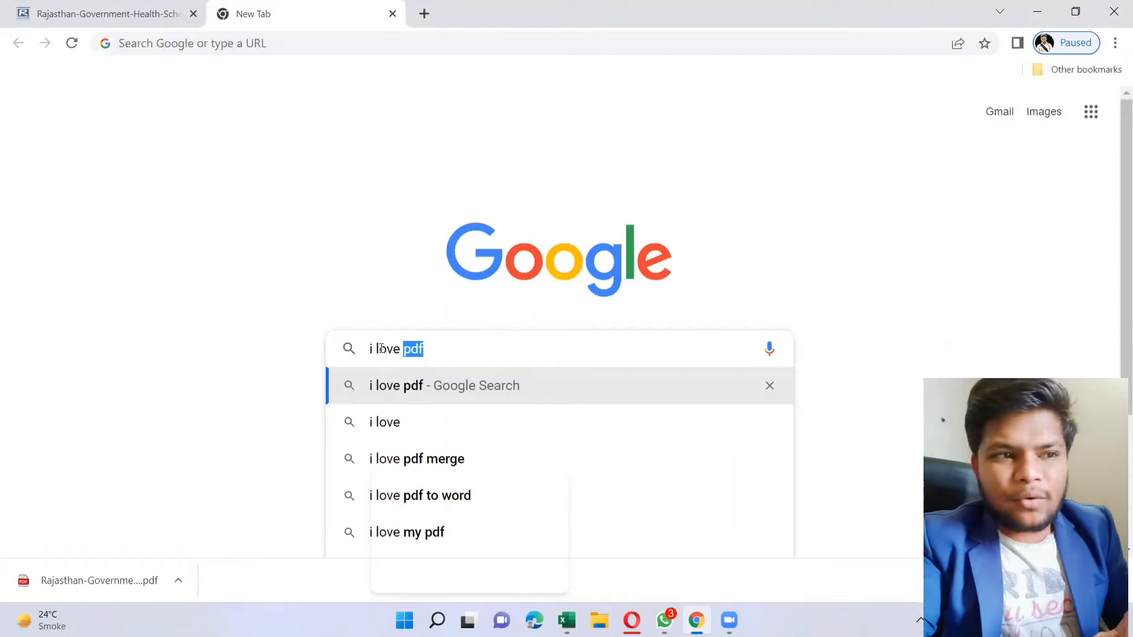
left_click(423, 390)
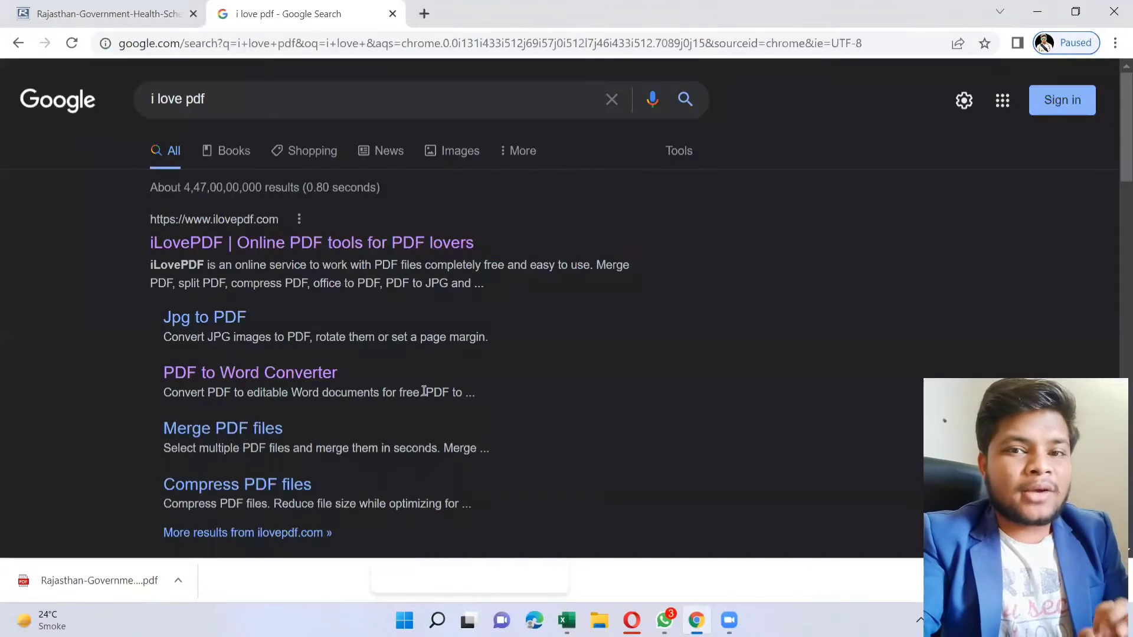
Open the iLovePDF site from the results and choose its PDF to Excel tool.
left_click(263, 250)
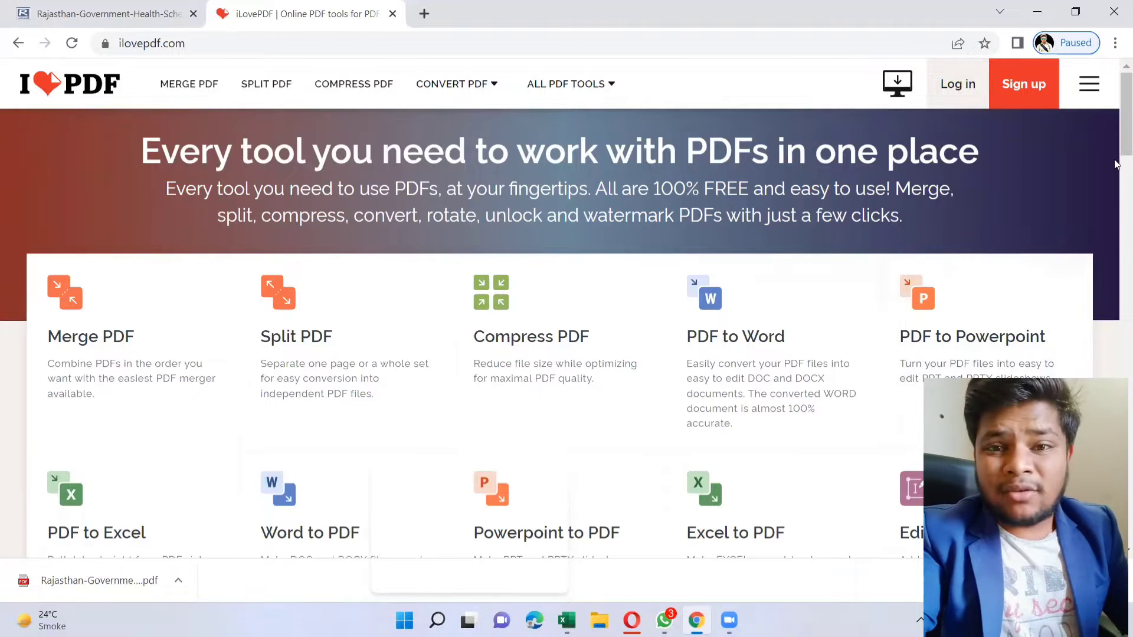
left_click_drag(1115, 160, 1116, 181)
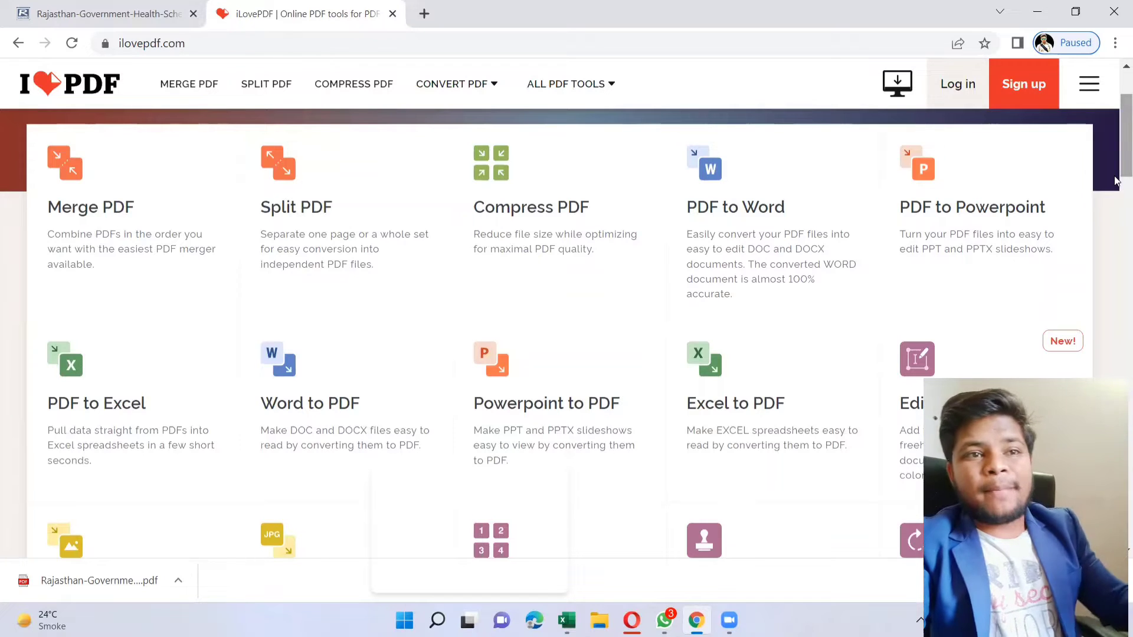
left_click(190, 384)
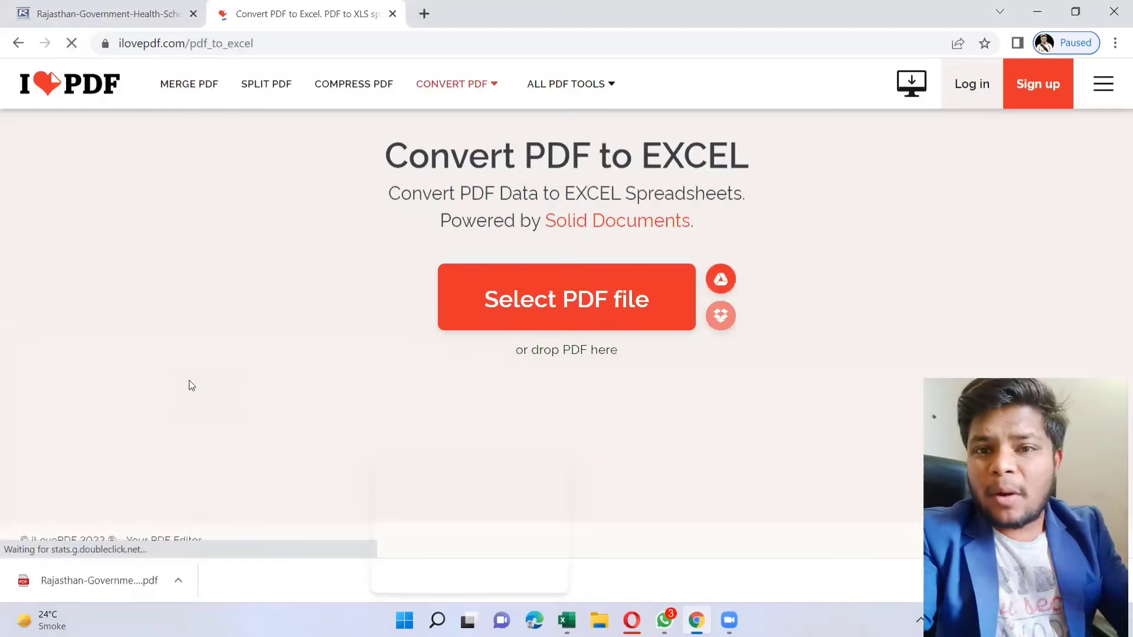
Bring up the Open dialog via Select PDF file on the Convert PDF to EXCEL page.
left_click(470, 312)
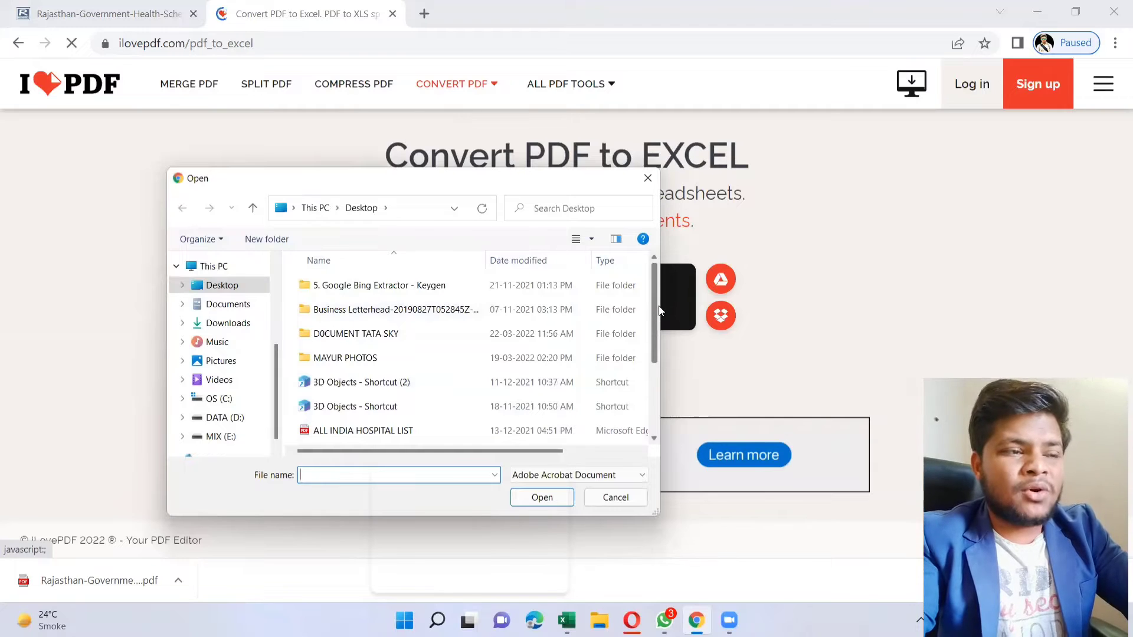
Browse the Open dialog's navigation pane to the Downloads folder and prepare to search it.
mouse_move(653, 308)
left_mouse_down()
mouse_move(665, 404)
mouse_move(683, 281)
left_mouse_up()
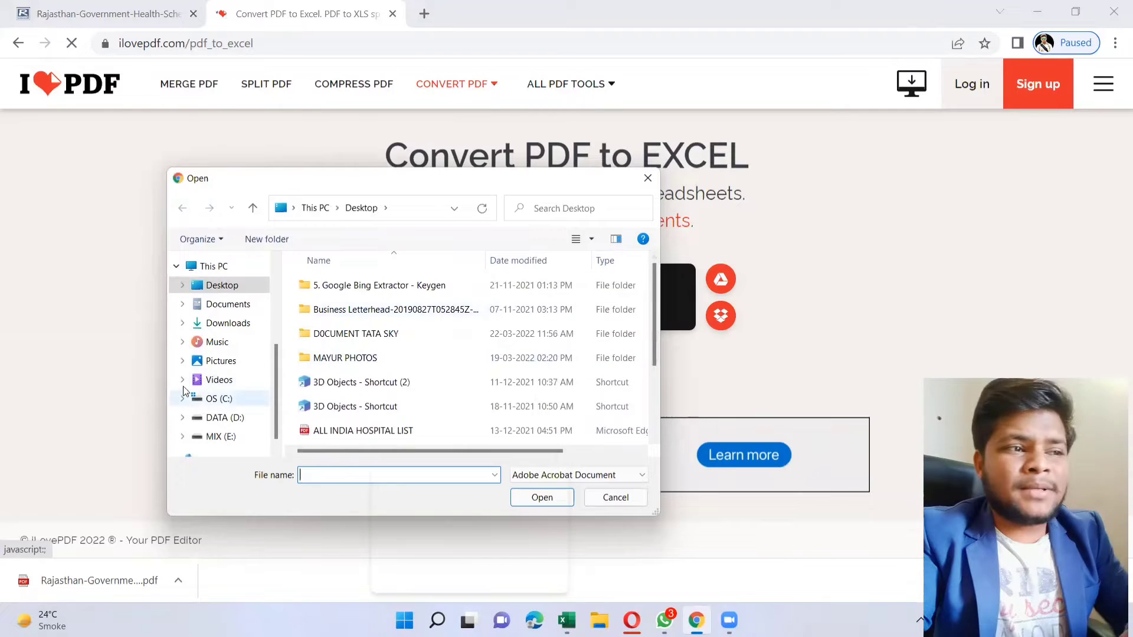
left_click(183, 304)
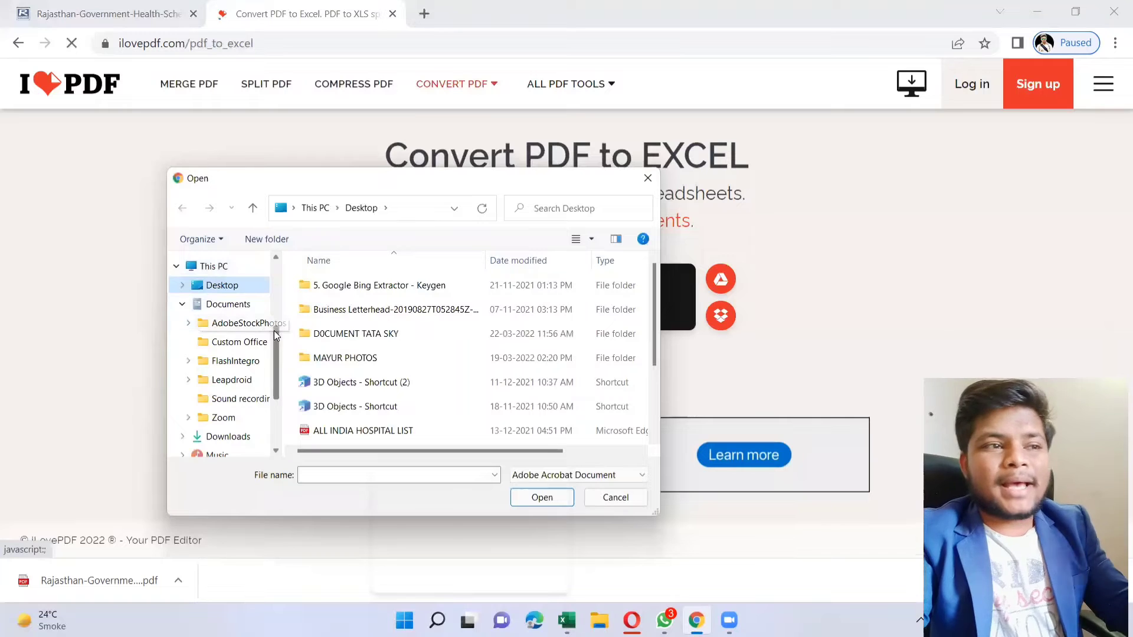
scroll(273, 332, "up", 2)
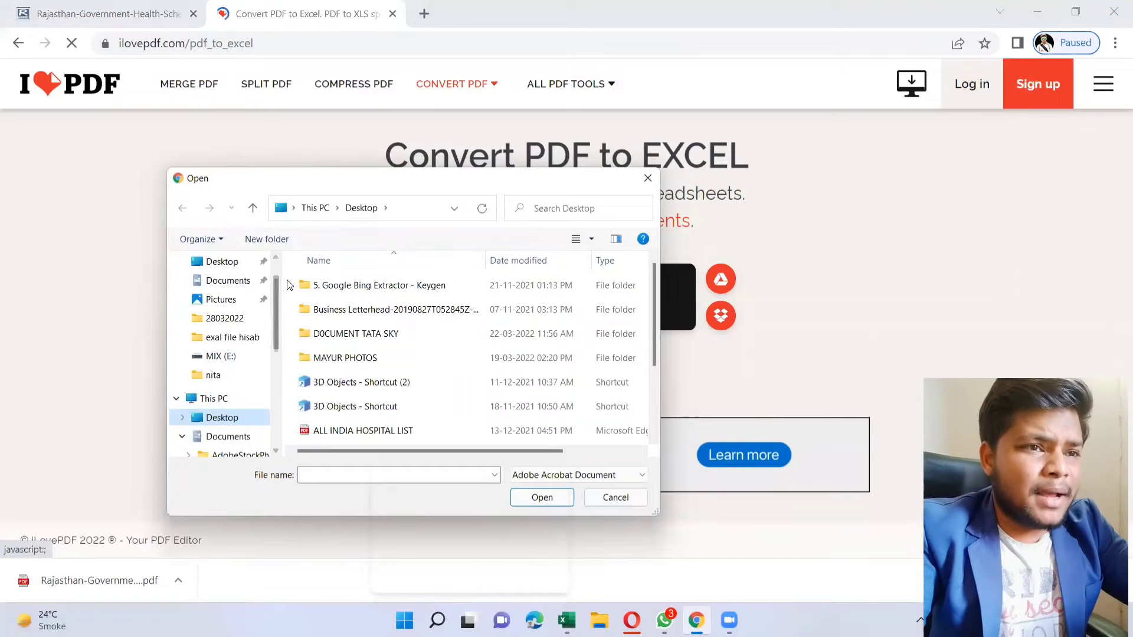
scroll(279, 288, "down", 1)
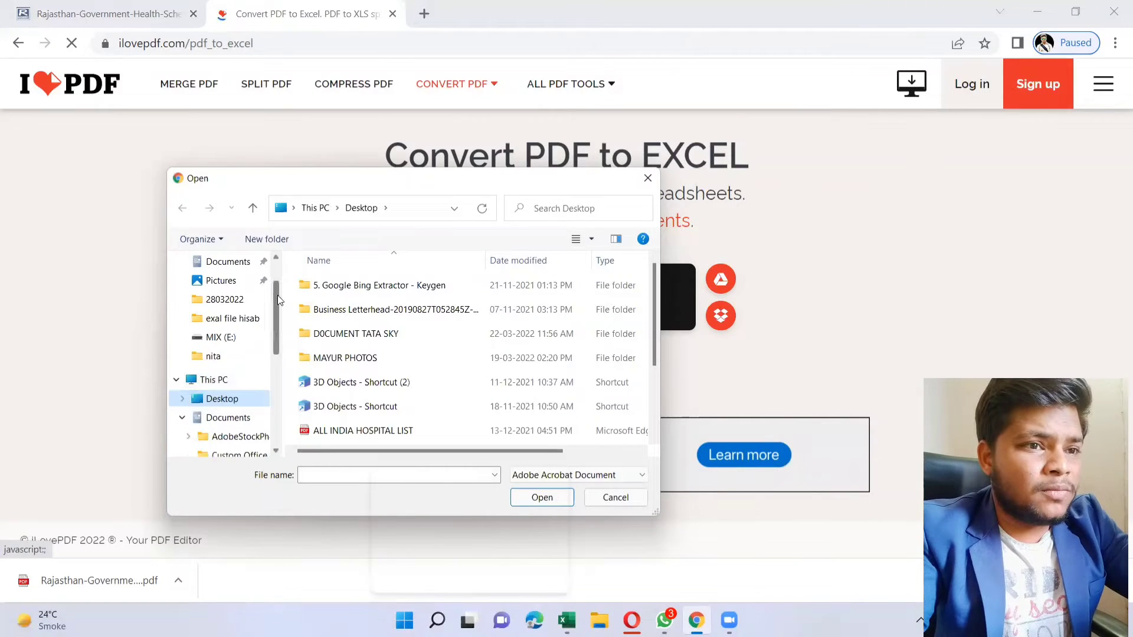
left_click_drag(273, 312, 278, 363)
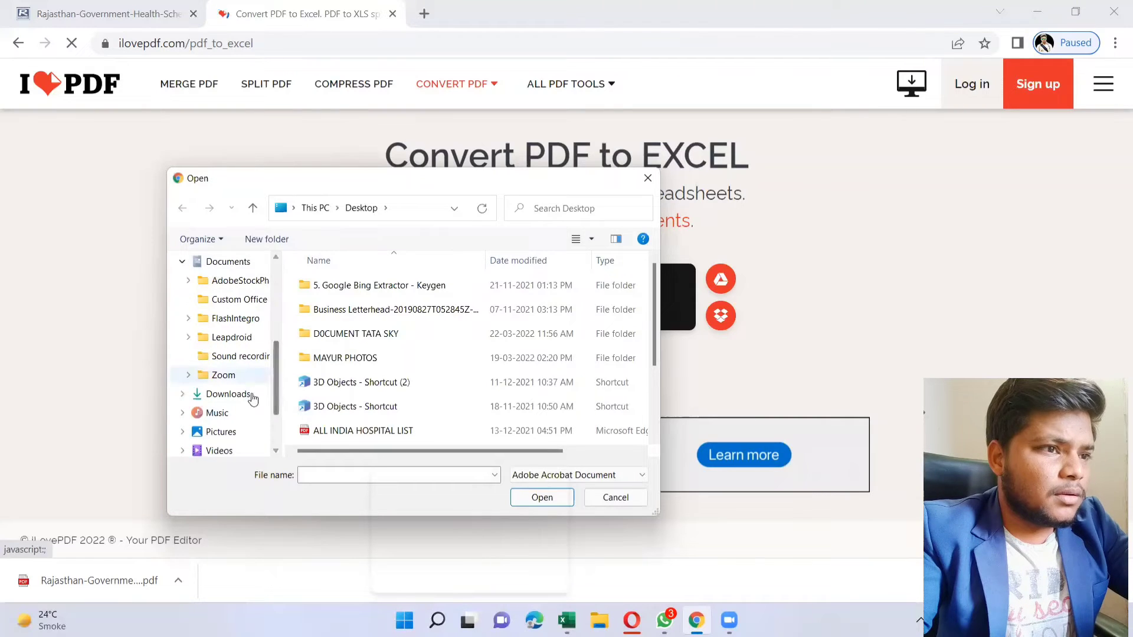
left_click_drag(224, 412, 249, 400)
left_click(249, 401)
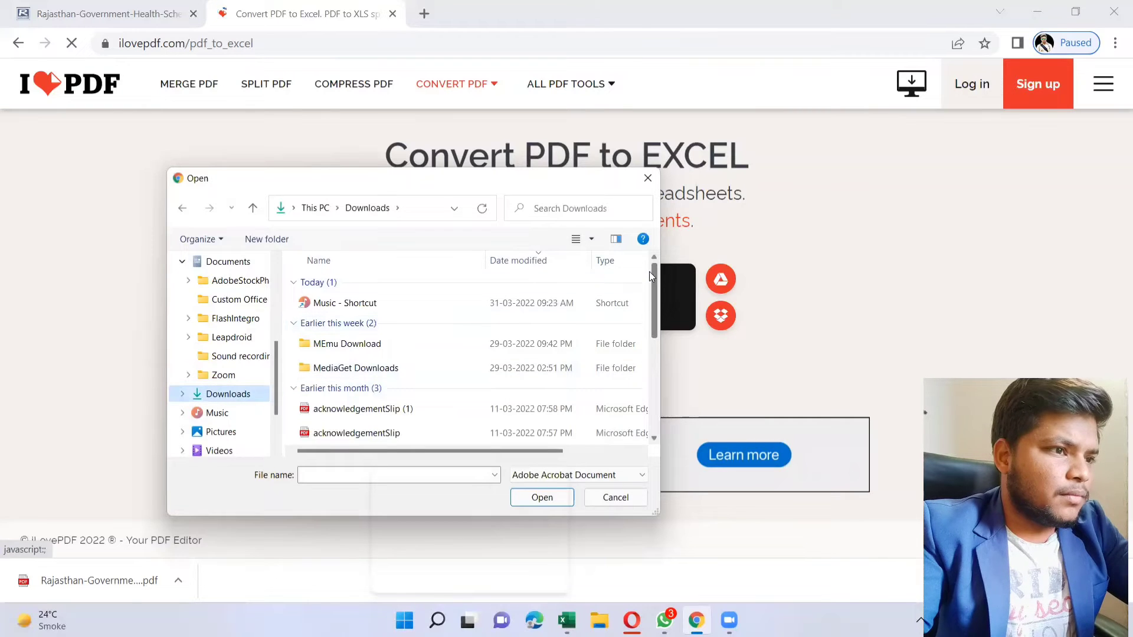
left_click_drag(653, 271, 681, 390)
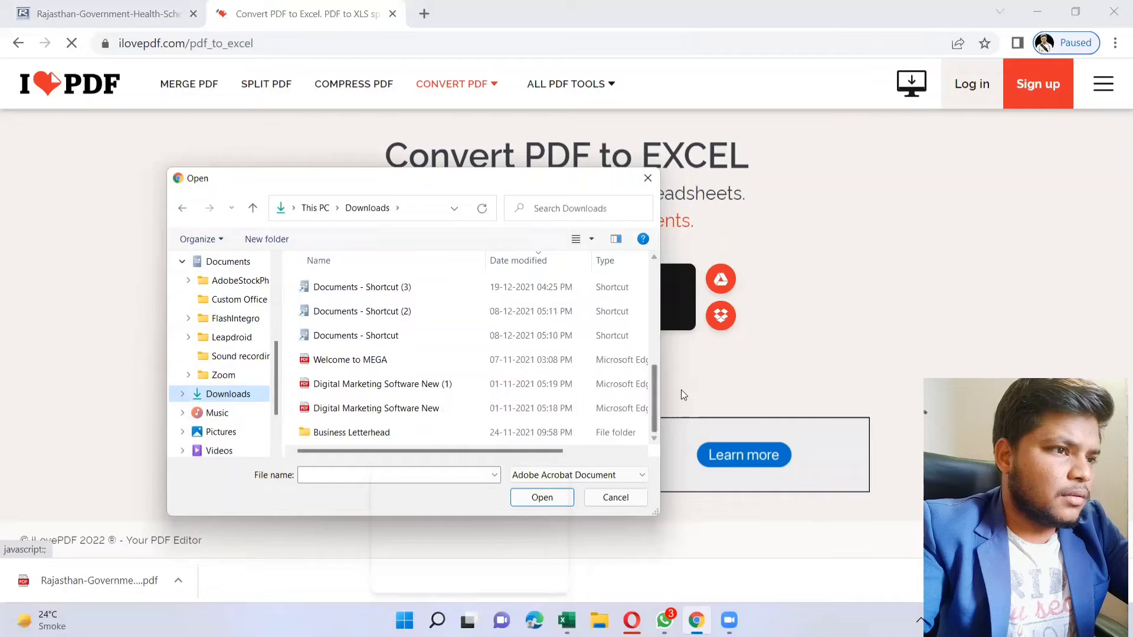
left_click(533, 219)
Search This PC for 'rajasthan' and upload the Rajasthan Government Health Scheme PDF.
type("raja")
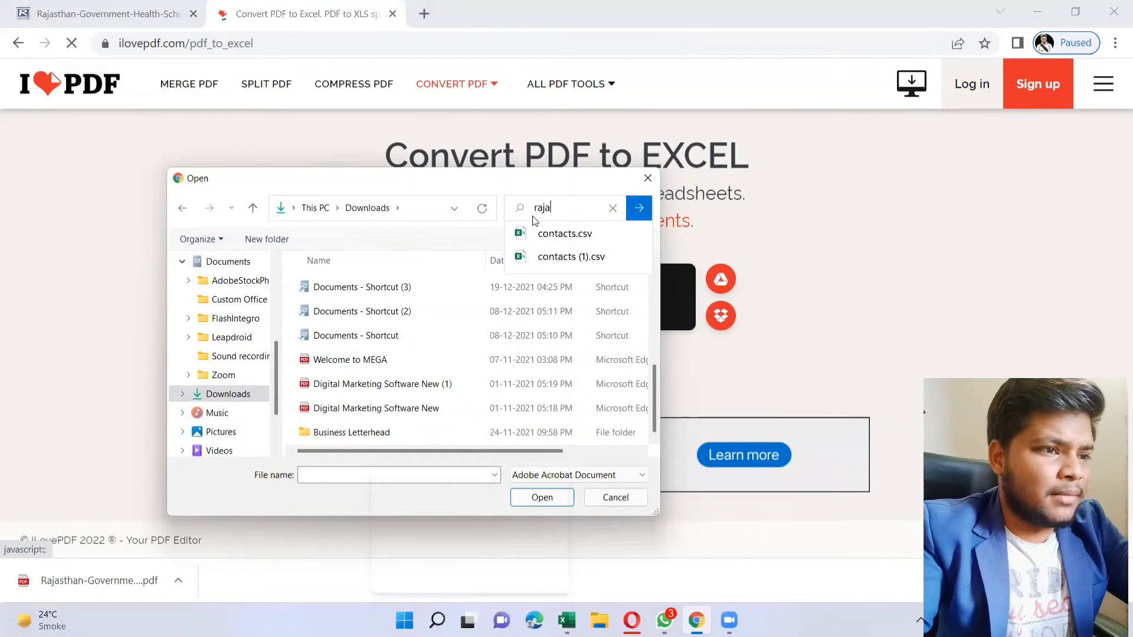
type("st")
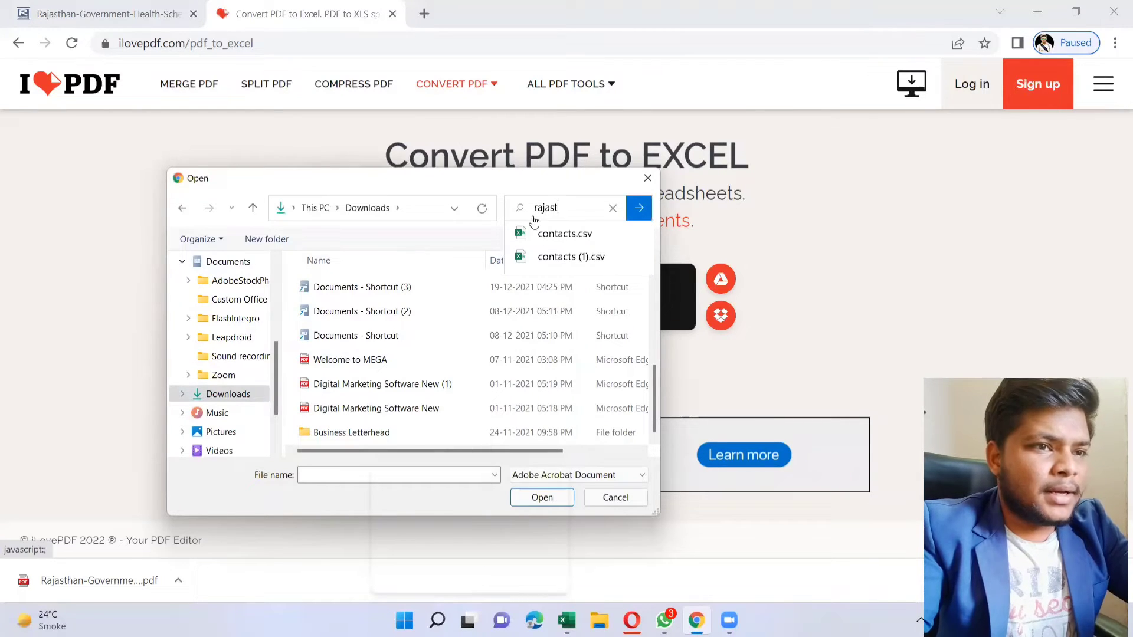
type("han")
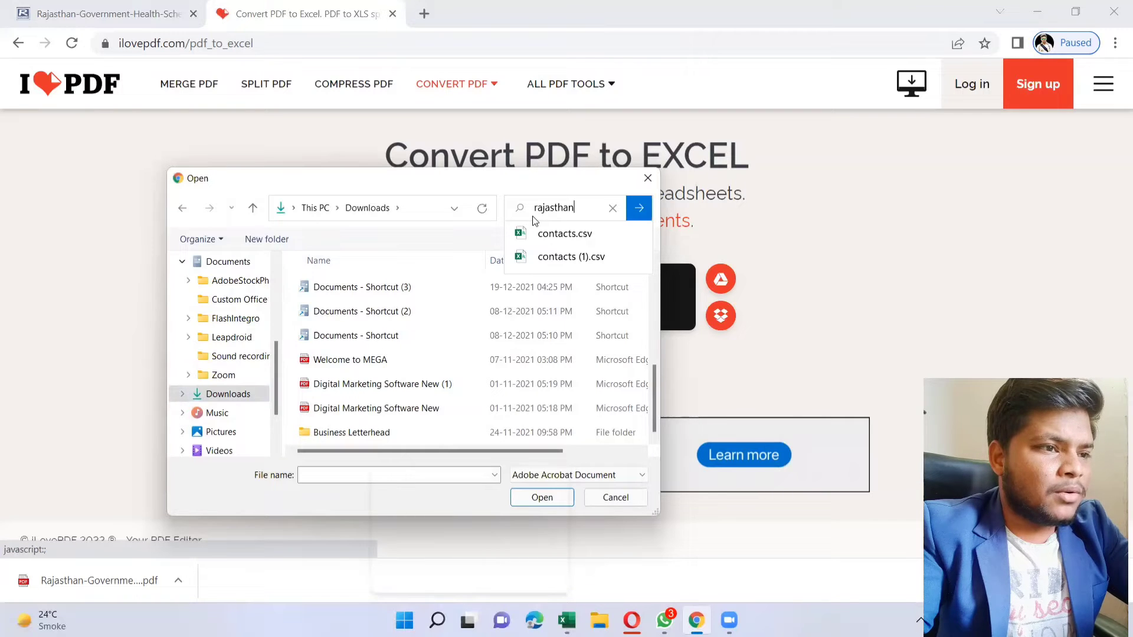
key("Tab")
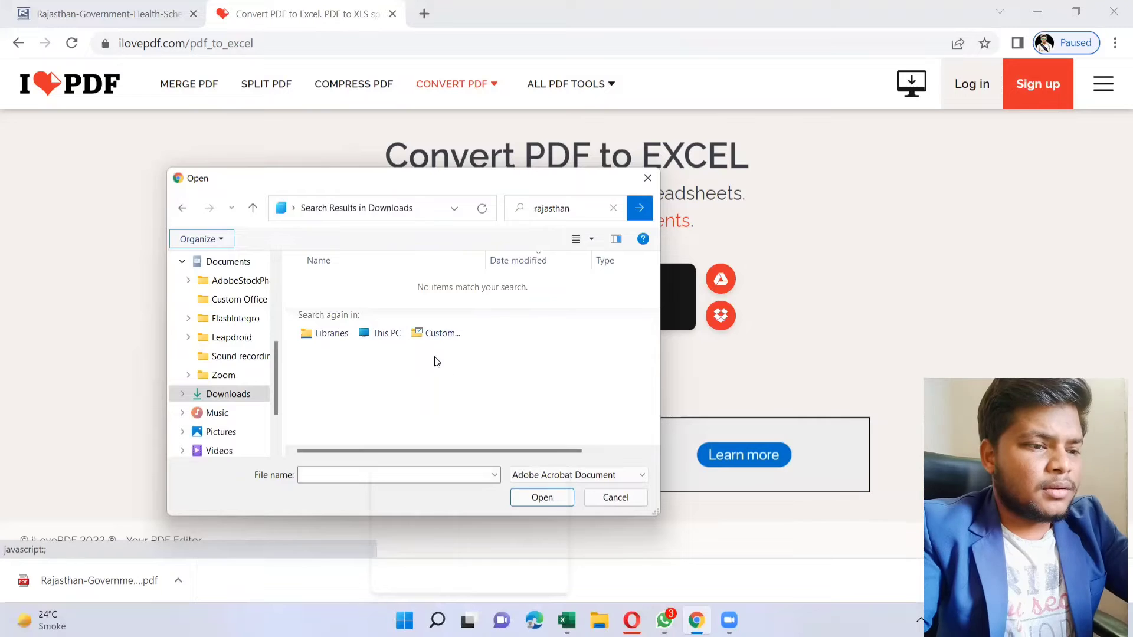
left_click(380, 334)
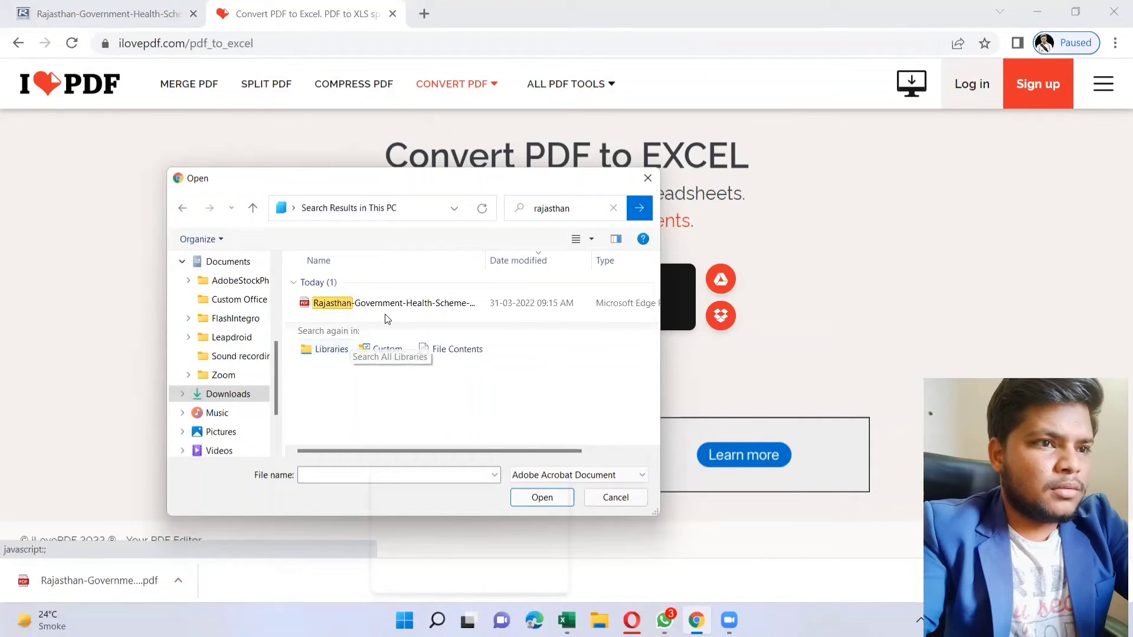
left_click(400, 312)
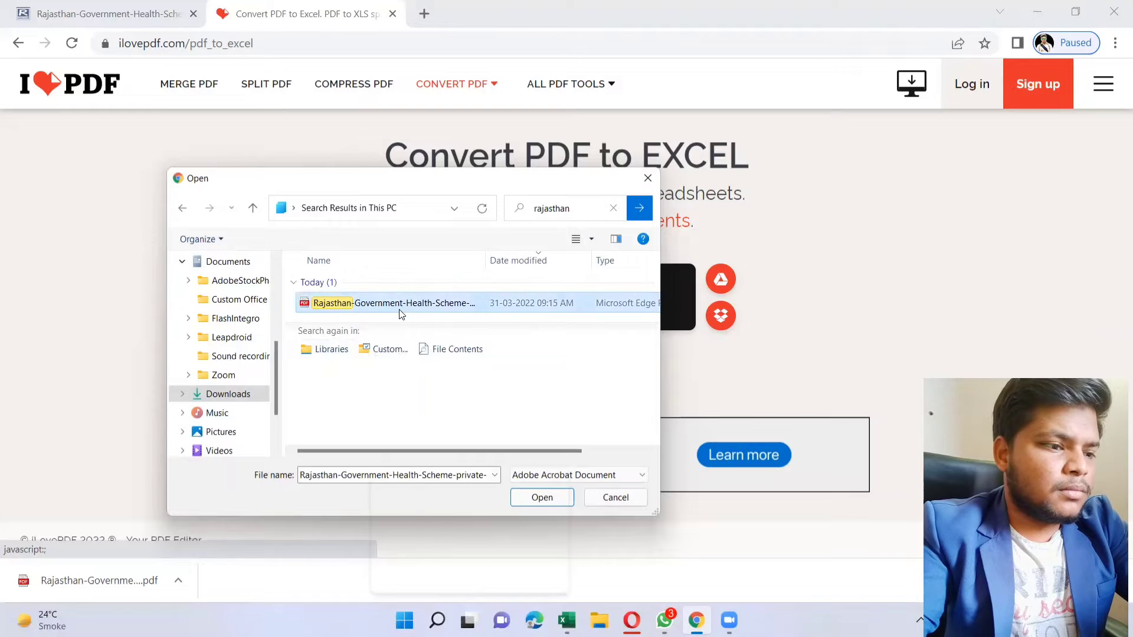
left_click(544, 499)
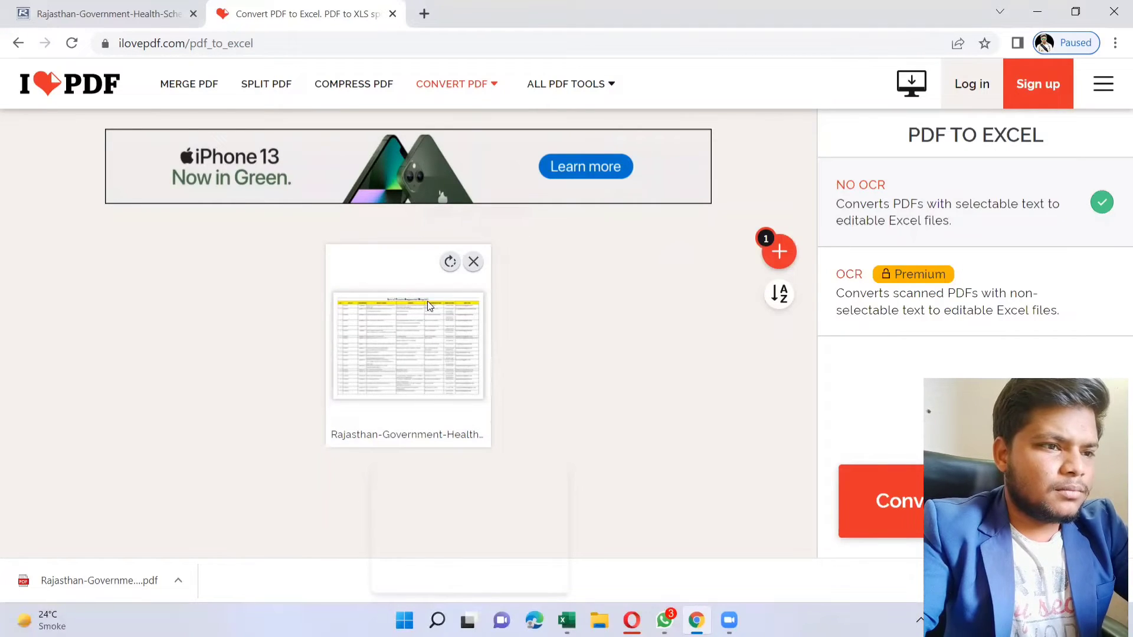
Rotate the page twice to keep it landscape, then convert the PDF to Excel.
left_click(447, 265)
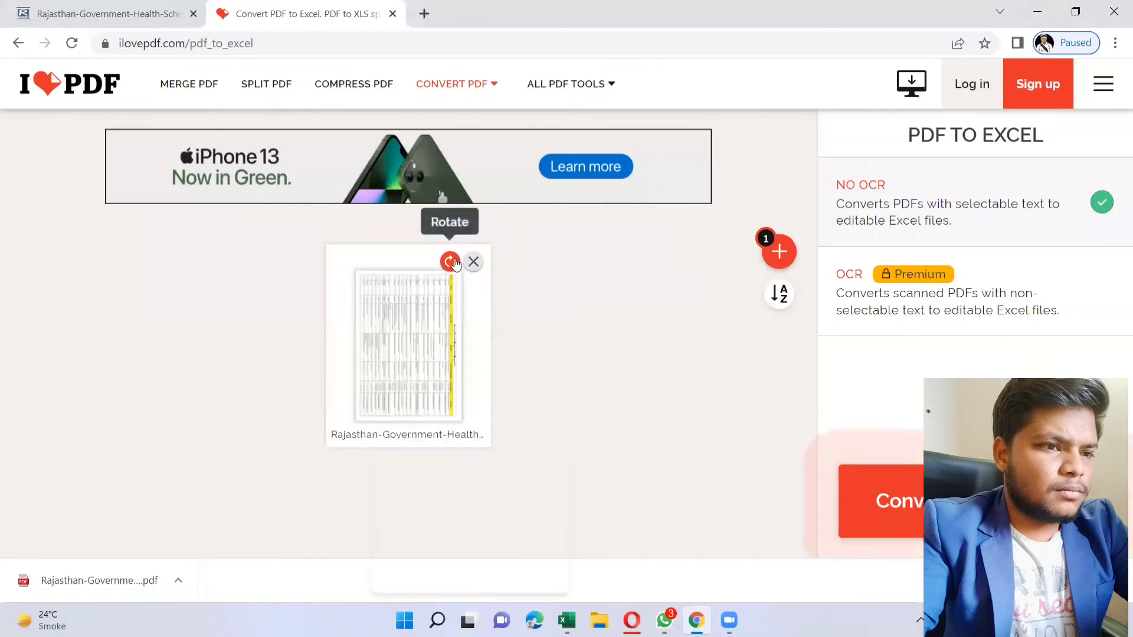
left_click(450, 261)
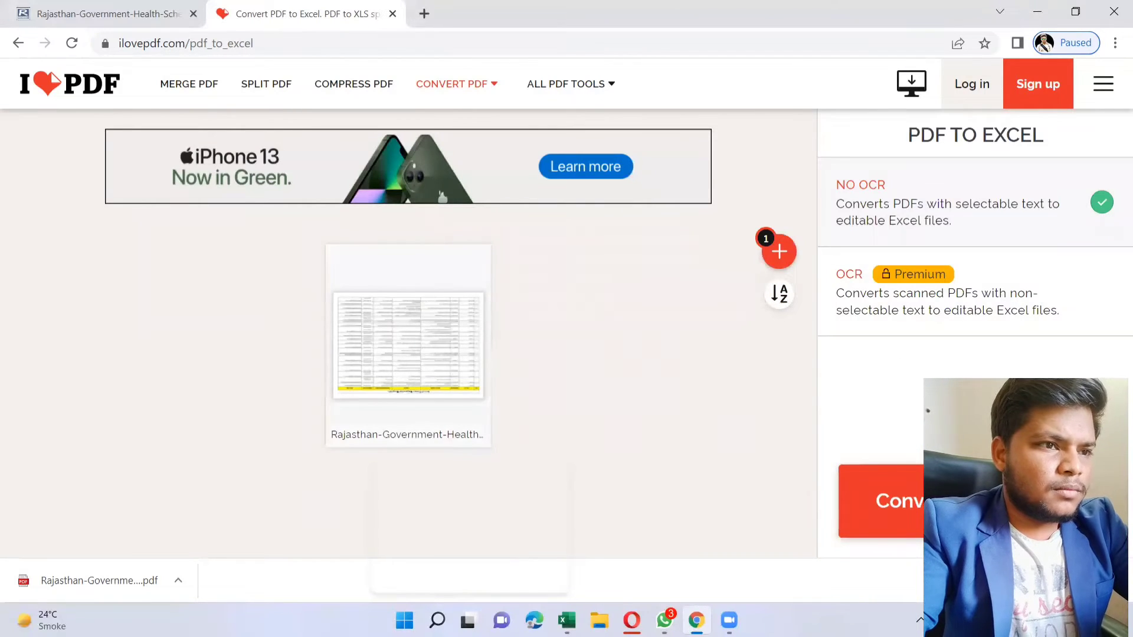
left_click(975, 502)
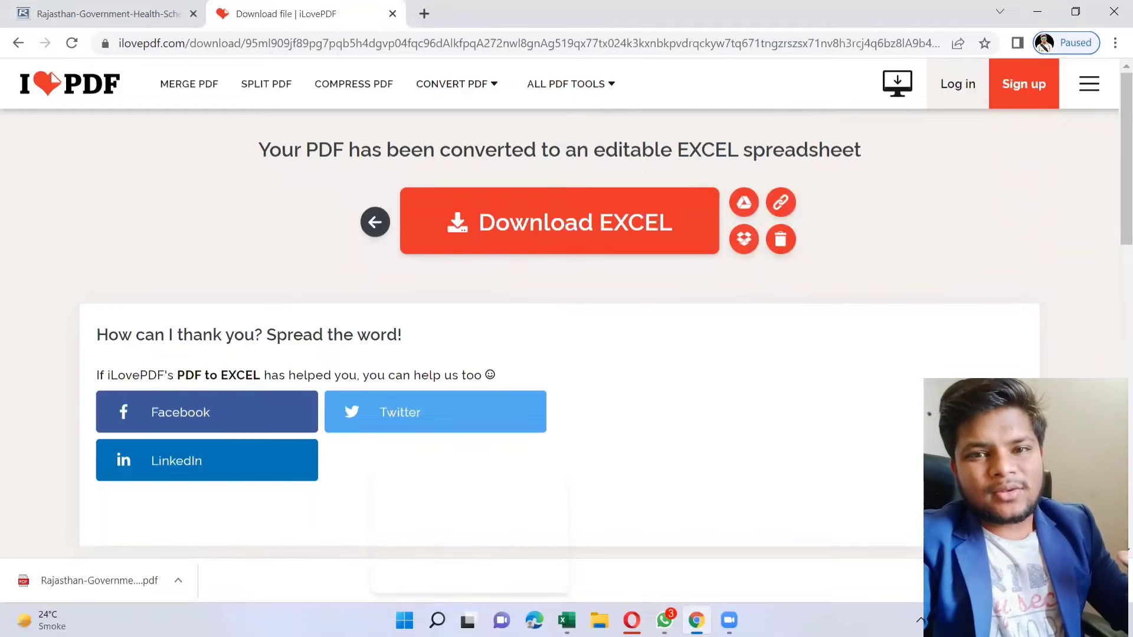
Download Rajasthan-Government-Health-Scheme-private-hospital-list.xlsx and open it in Excel.
left_click(518, 226)
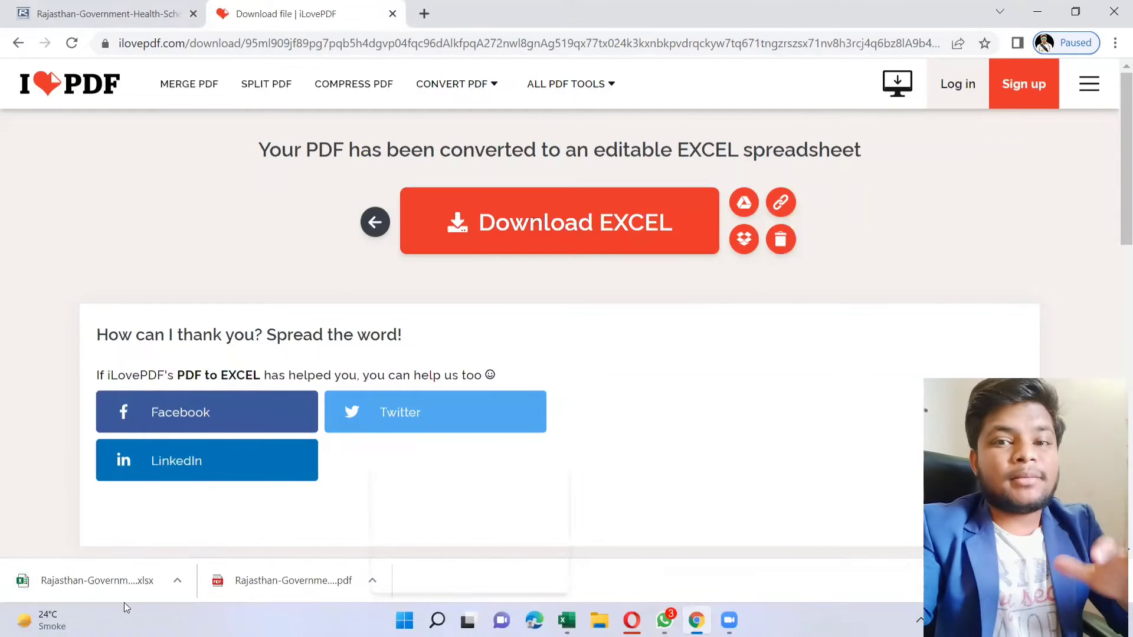
left_click(141, 580)
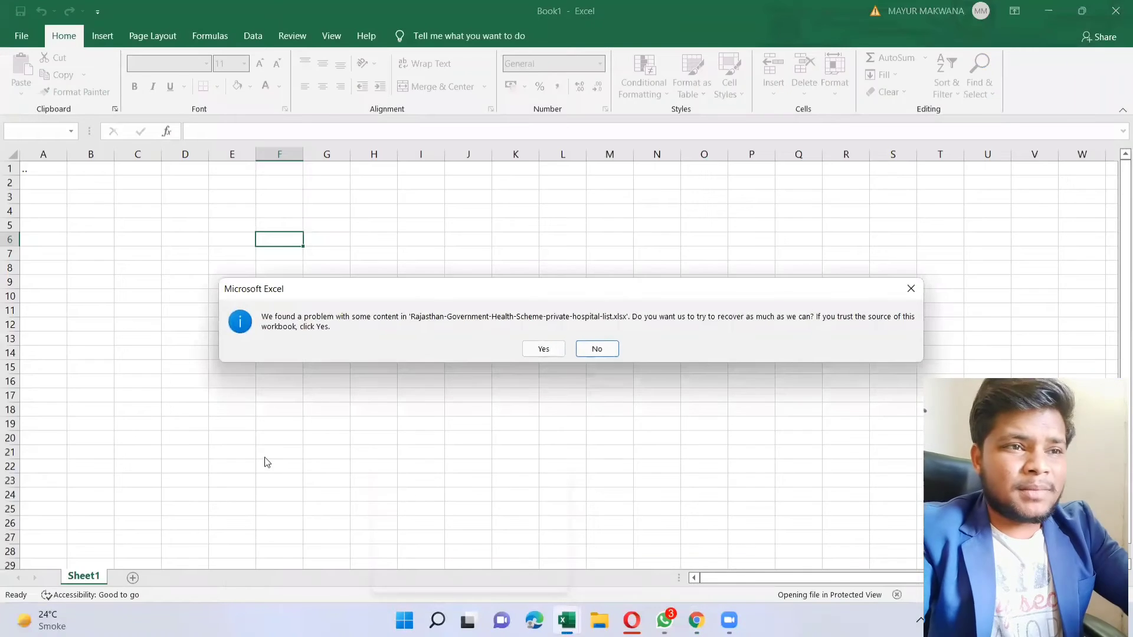
Accept Excel's content recovery and enable editing of the hospital list workbook.
left_click(555, 352)
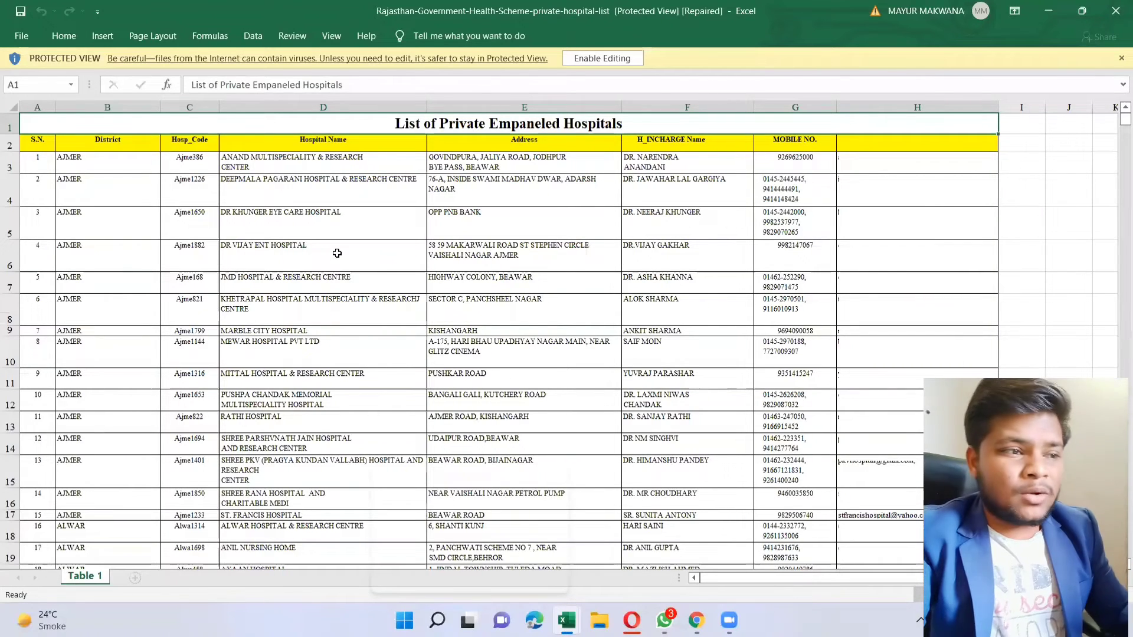
left_click(598, 59)
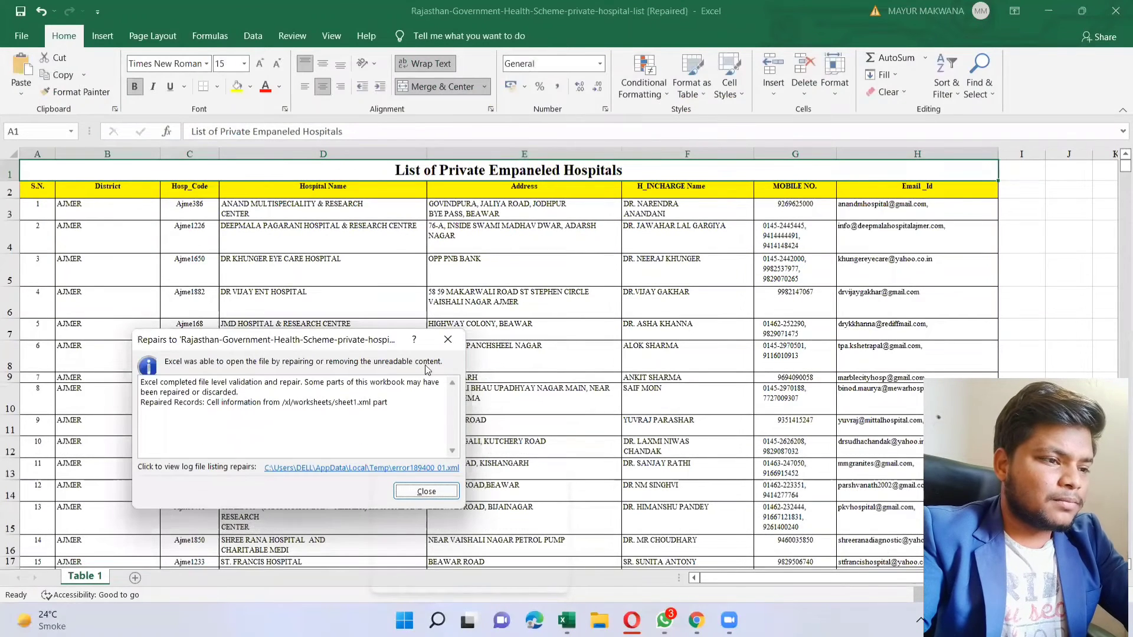
left_click(450, 339)
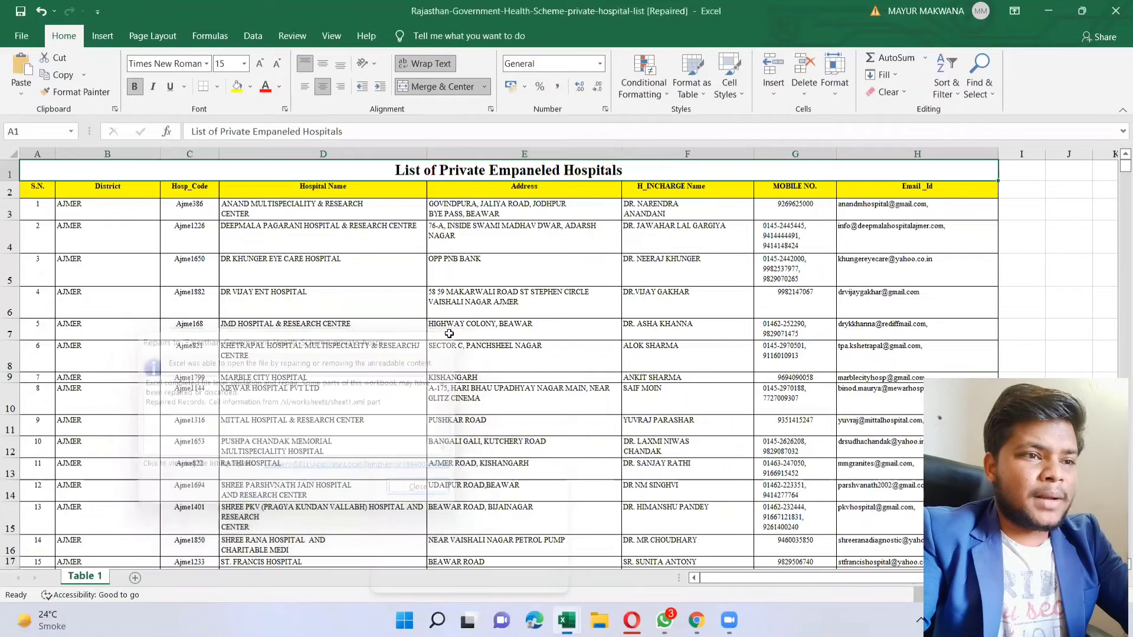
left_click(268, 268)
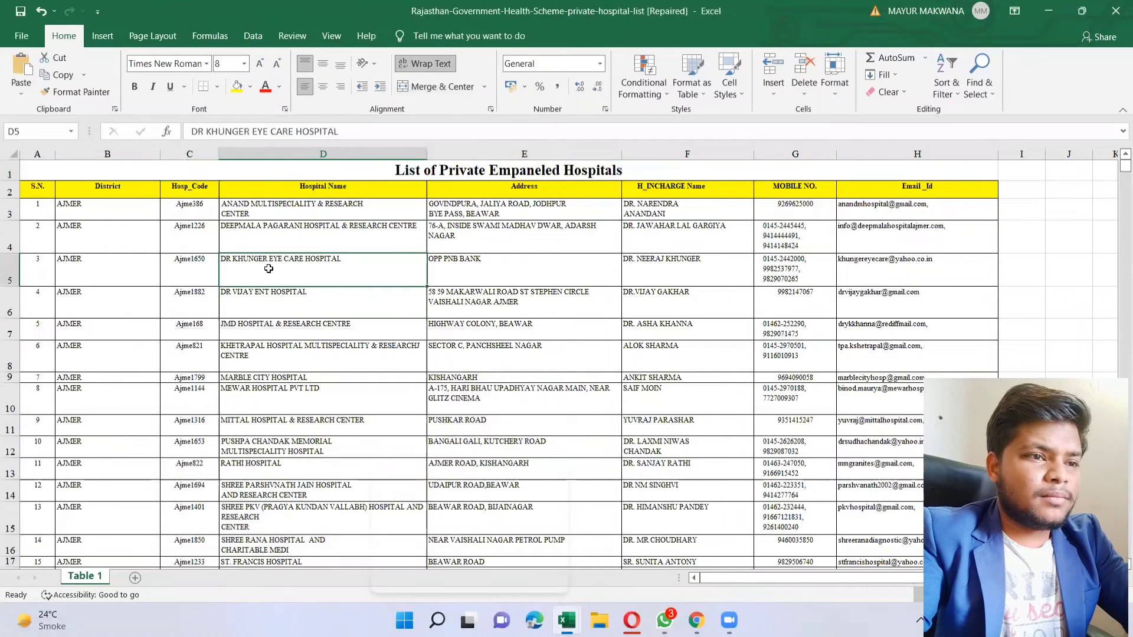
left_click(546, 256)
left_click(768, 259)
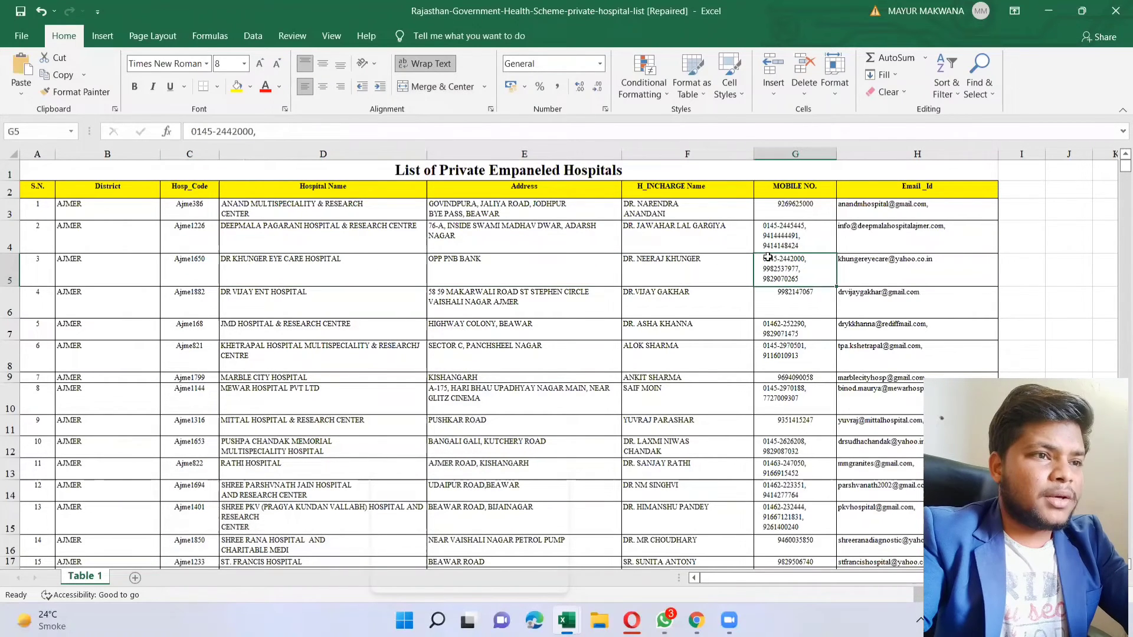
left_click(819, 374)
left_click(795, 447)
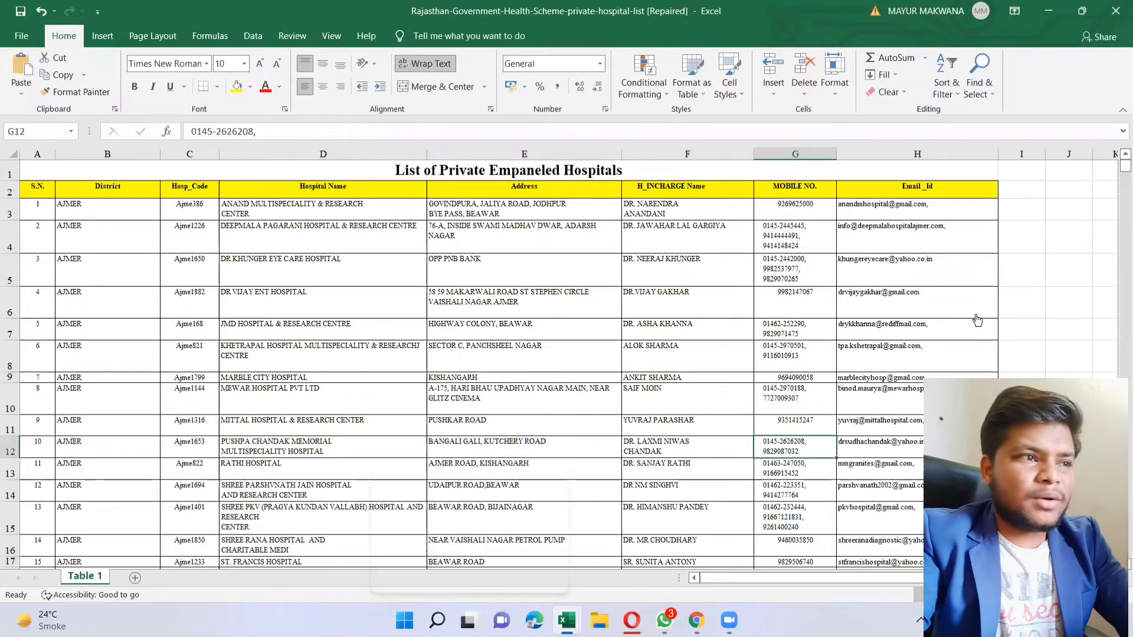
scroll(915, 454, "up", 1, "ctrl")
scroll(885, 519, "up", 3, "ctrl")
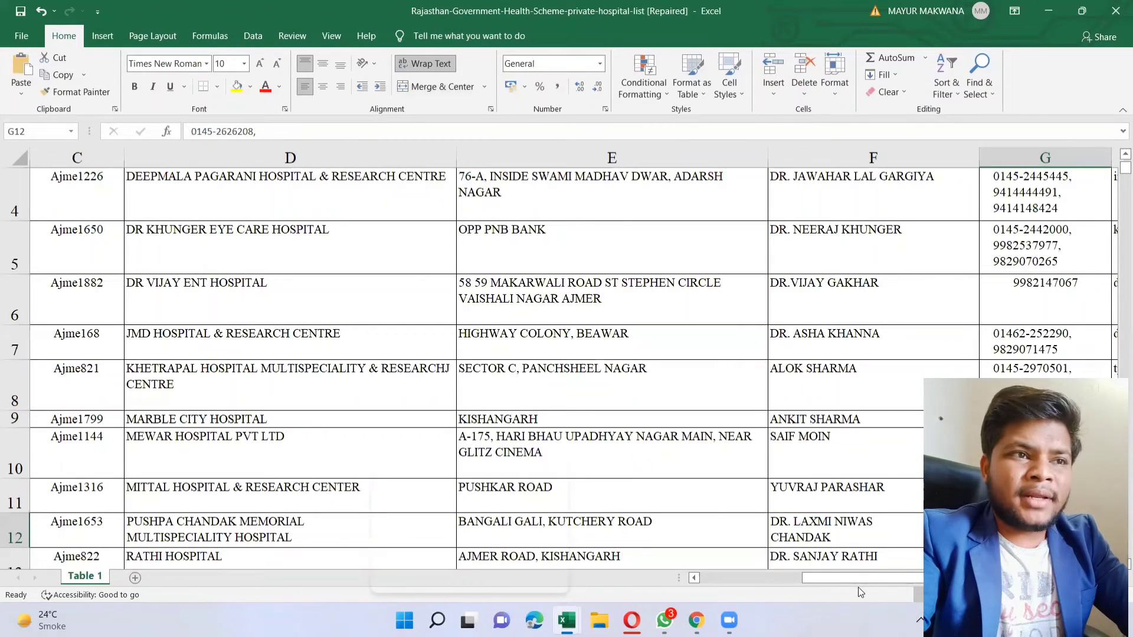
left_click_drag(871, 577, 932, 577)
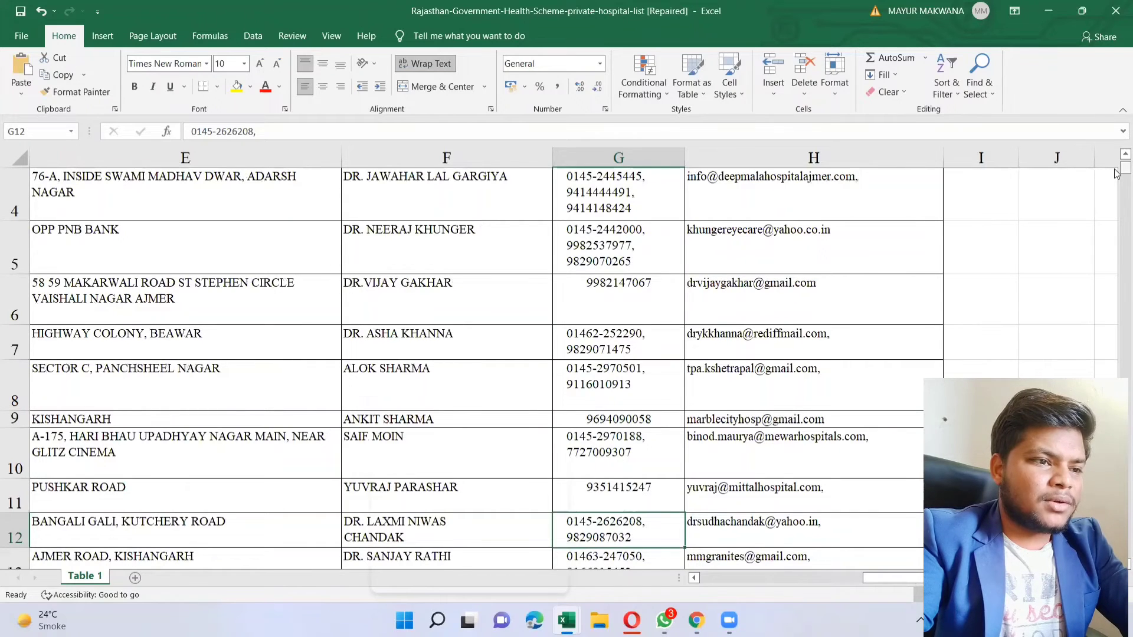
mouse_move(1117, 173)
left_mouse_down()
mouse_move(1117, 224)
mouse_move(1042, 243)
left_mouse_up()
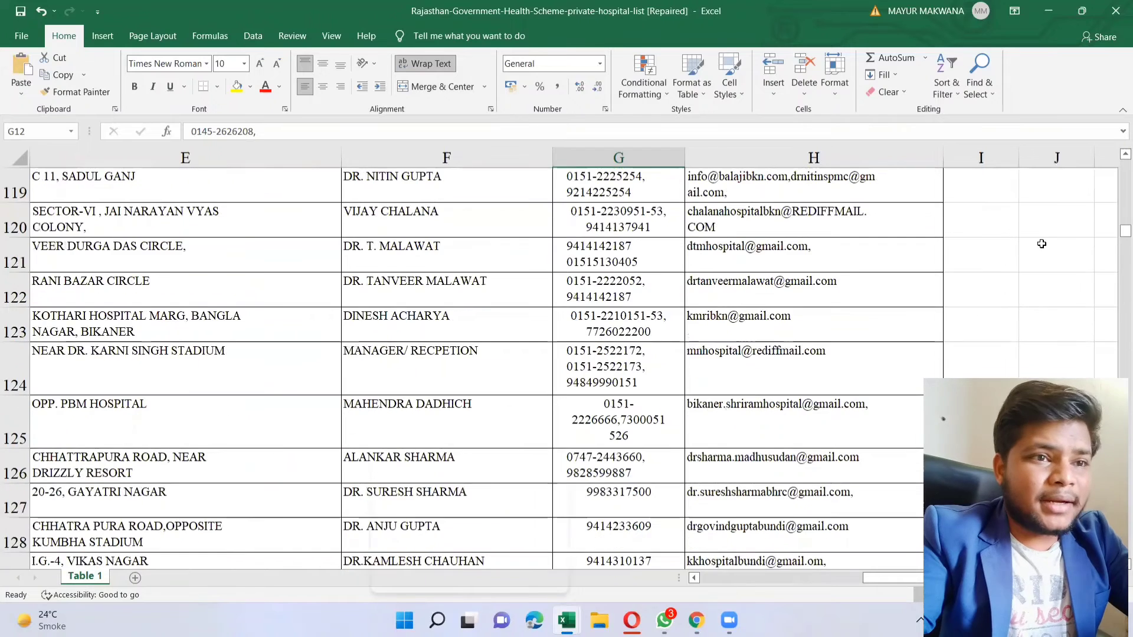
Type the test text 'vxzv' into empty cell J121 beside the hospital table.
left_click(1044, 243)
type("vxzv")
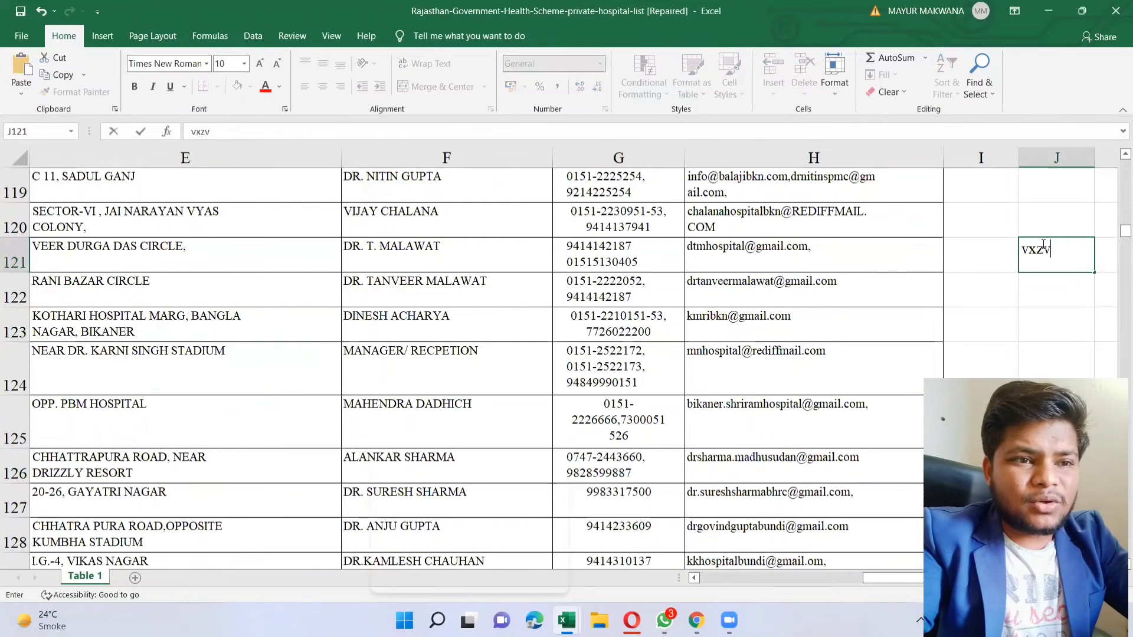